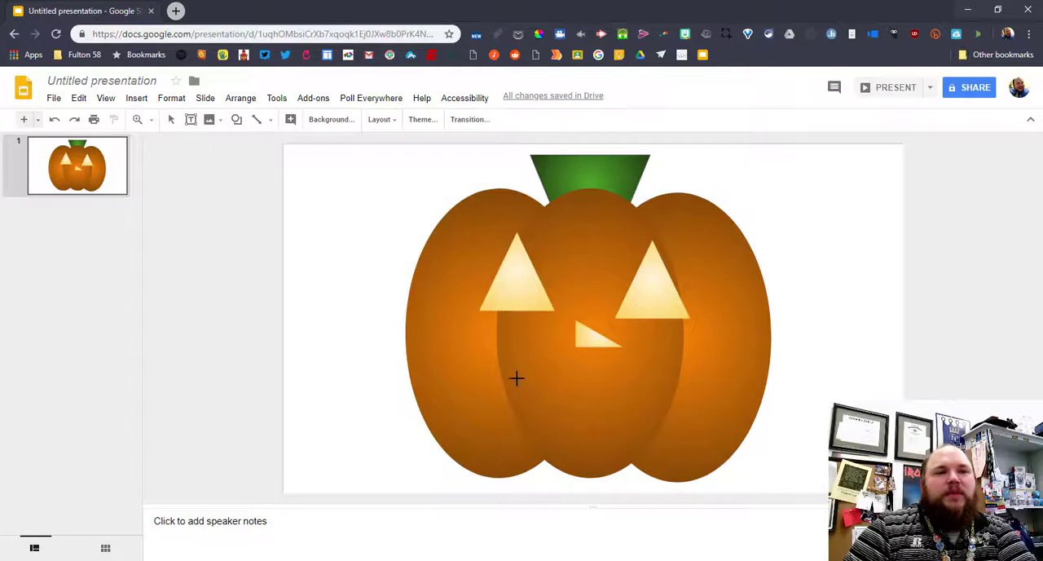
drag(499, 367, 680, 437)
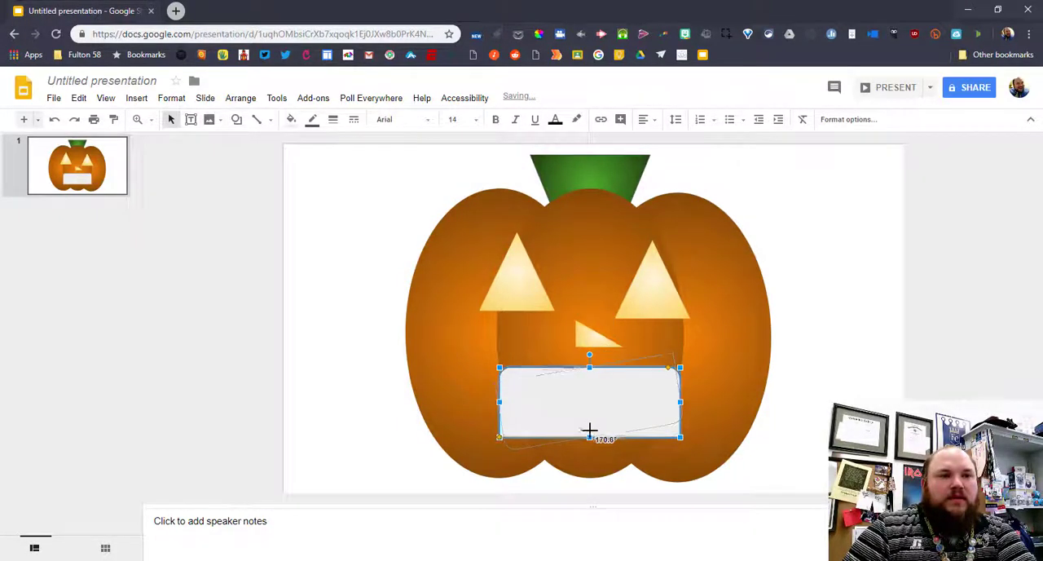
click(787, 421)
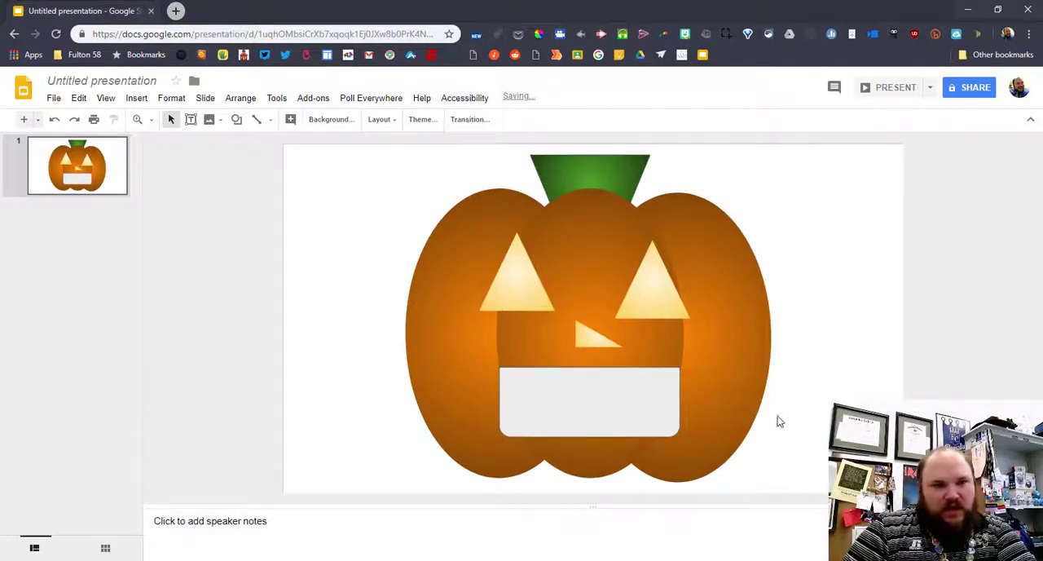
click(608, 380)
key(Delete)
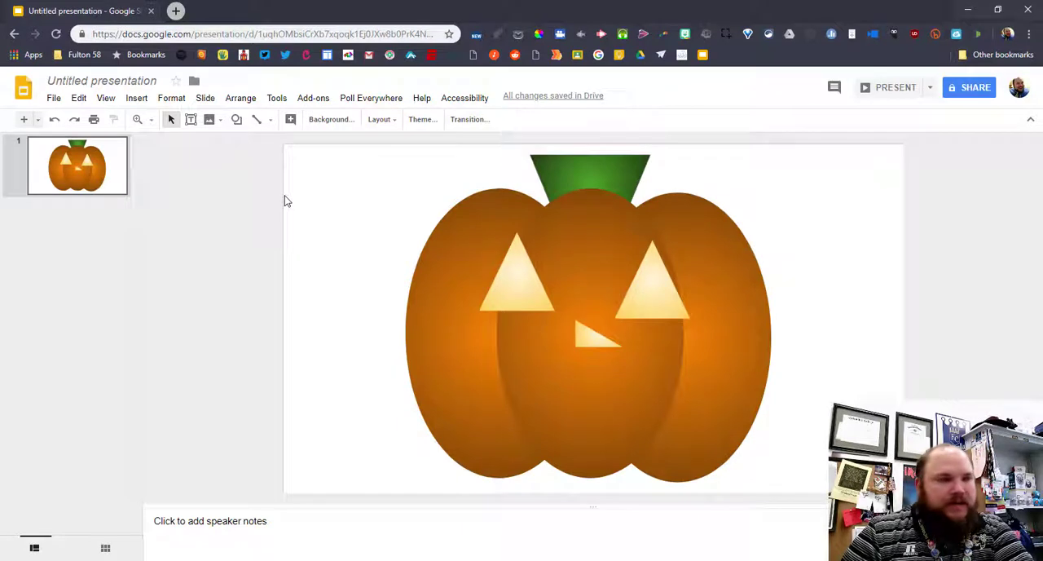
Draw a closed jagged jack-o'-lantern mouth below the nose with the Polyline tool, with two square upper teeth and pointed lower notches
click(272, 122)
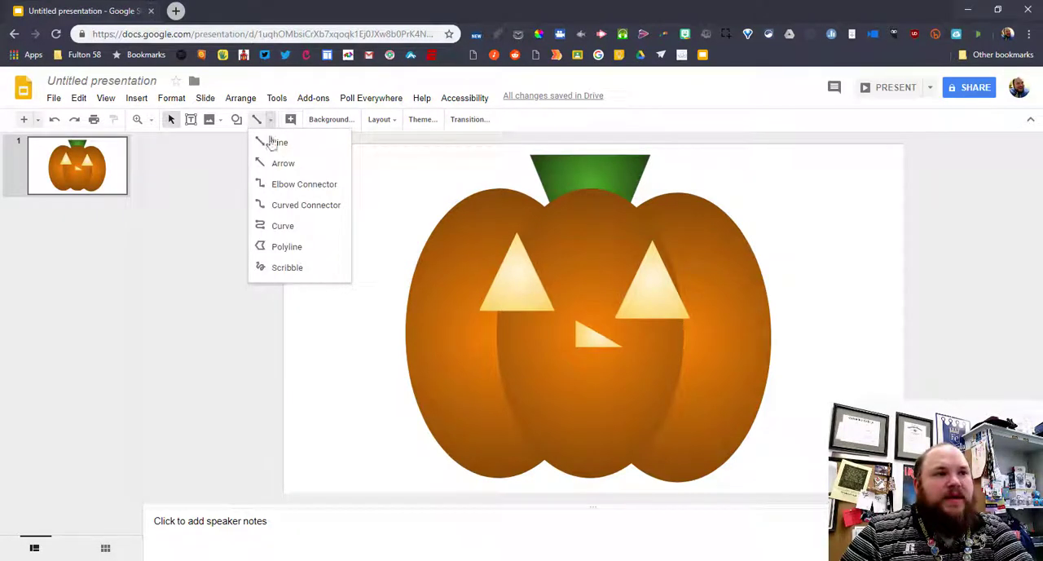
click(289, 249)
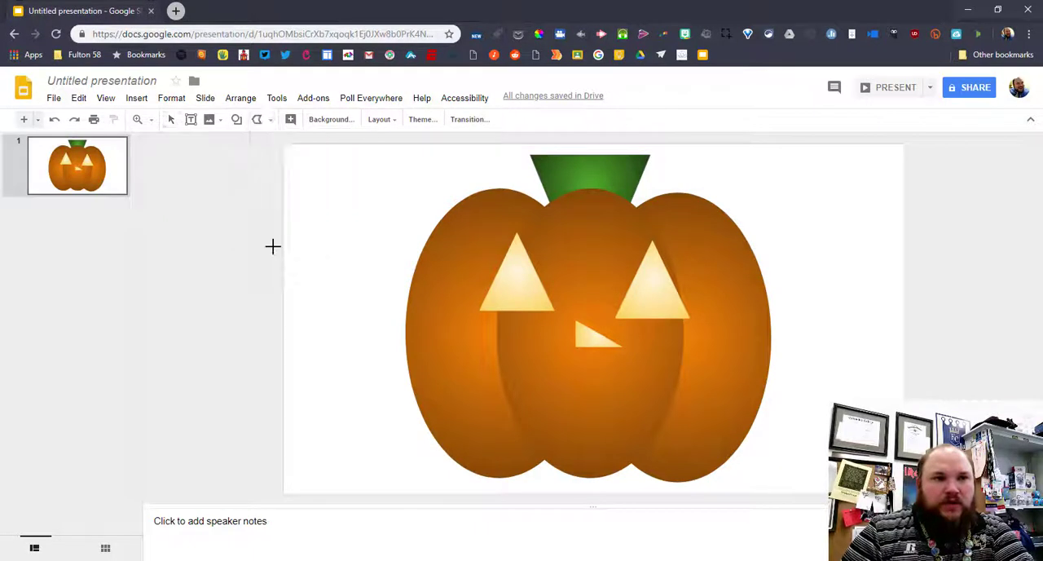
click(494, 364)
click(533, 364)
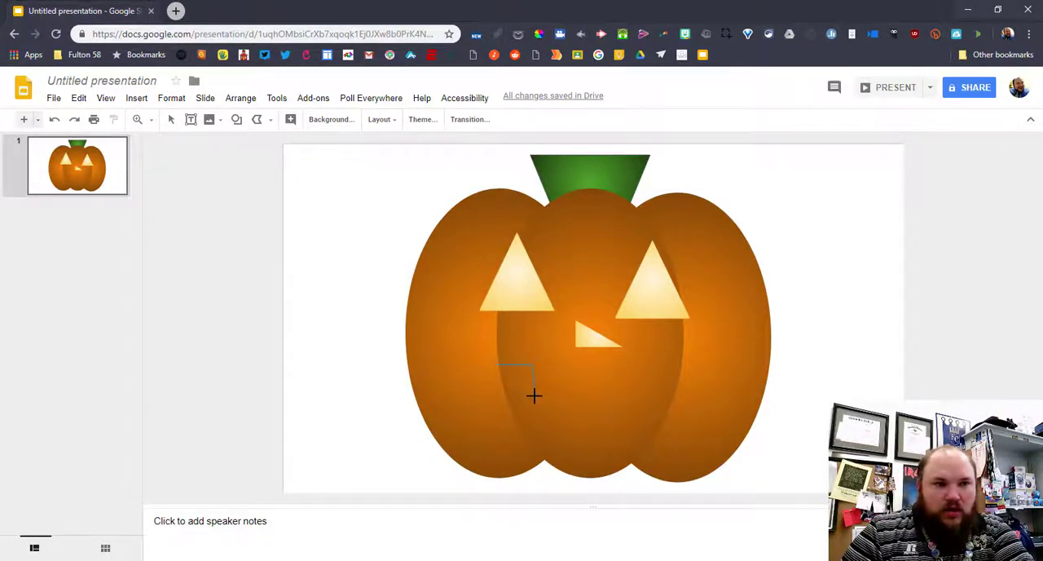
click(534, 395)
click(558, 395)
click(558, 364)
click(607, 364)
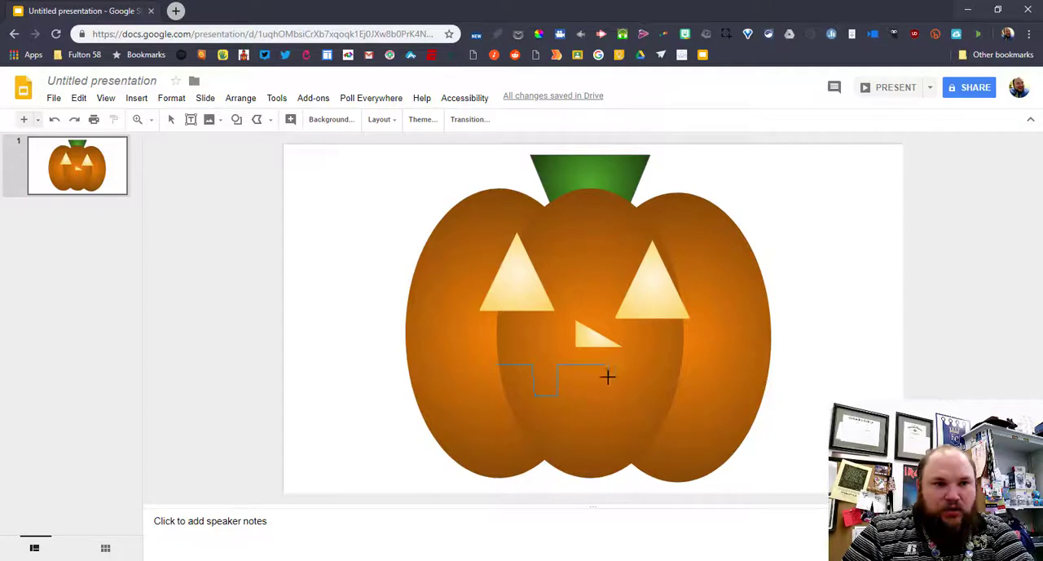
click(607, 395)
click(650, 395)
click(650, 364)
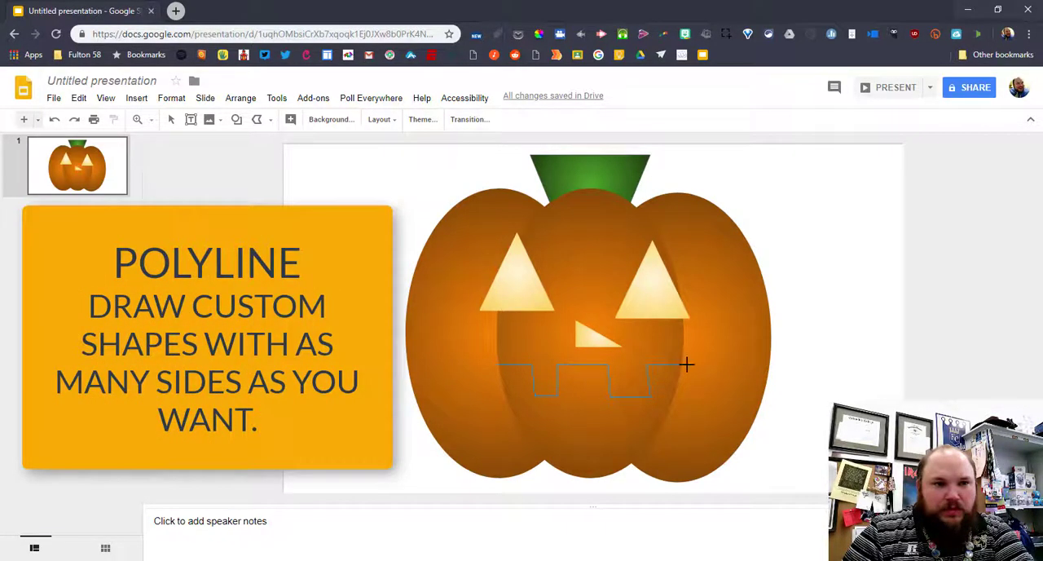
click(686, 365)
click(669, 427)
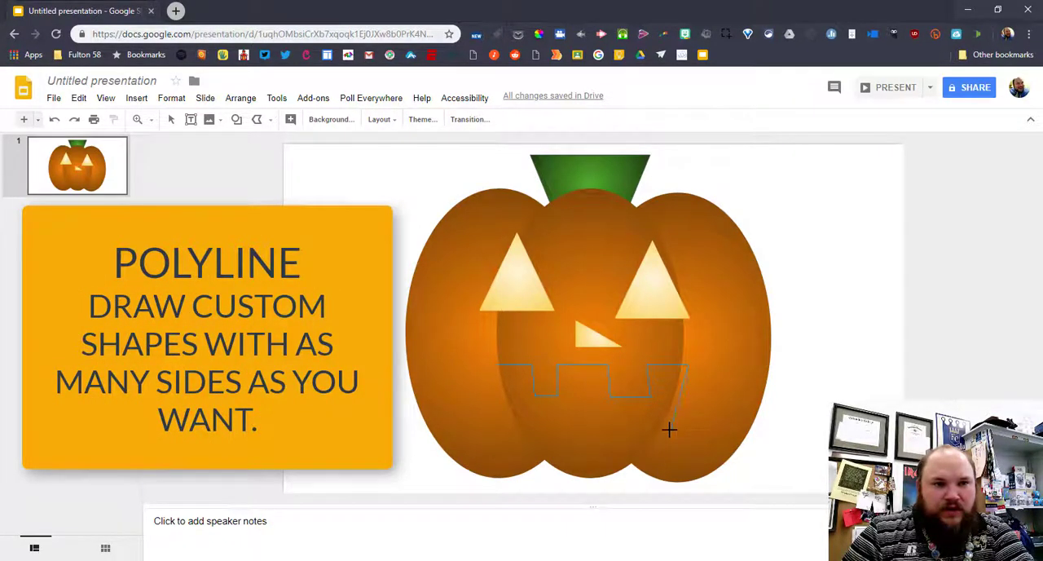
click(610, 439)
click(596, 409)
click(583, 408)
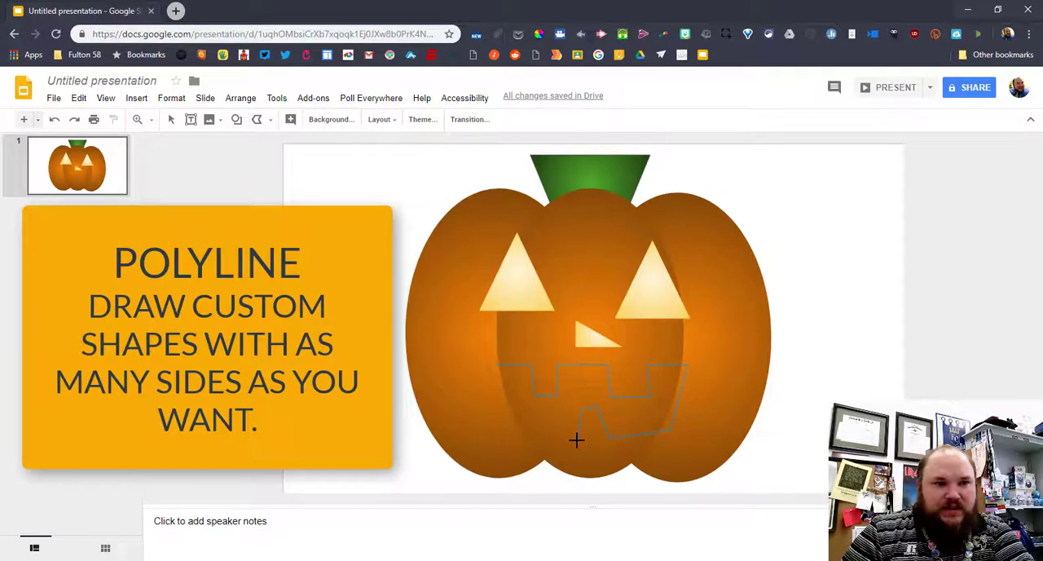
click(577, 439)
click(529, 418)
click(528, 439)
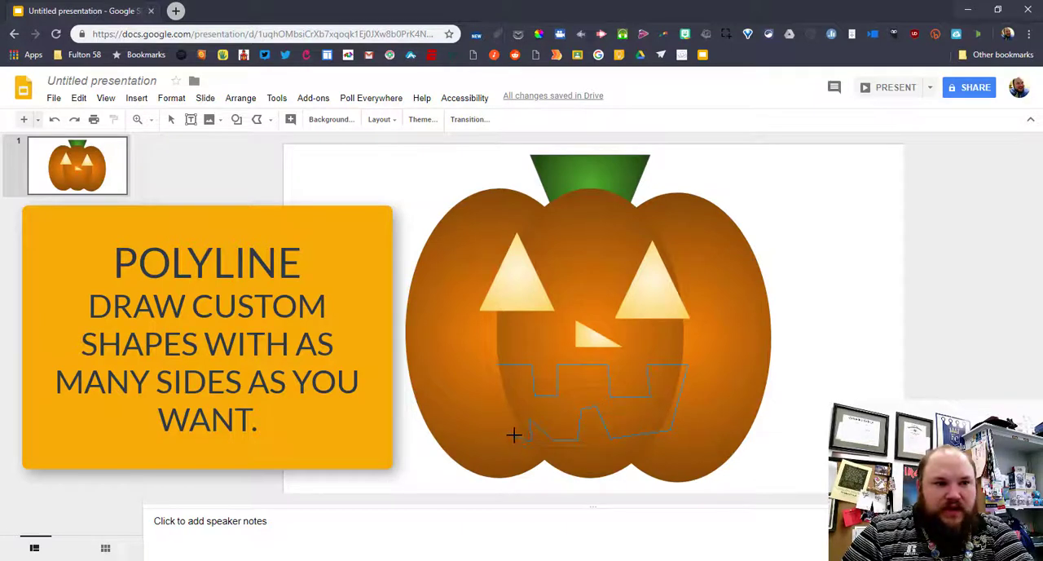
click(496, 365)
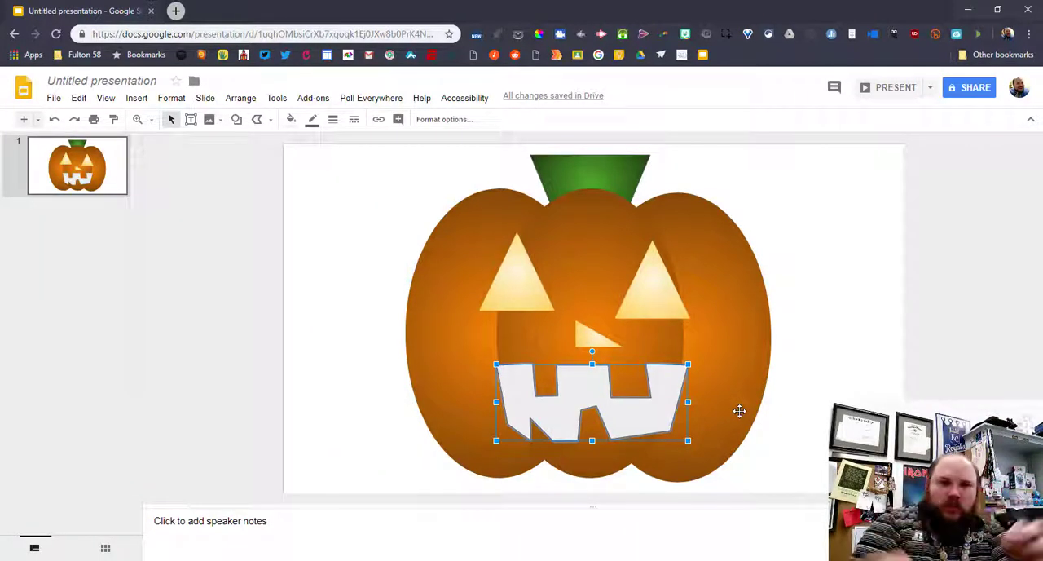
Fill the mouth with a light yellow gradient matching the eyes and make its outline transparent
click(291, 119)
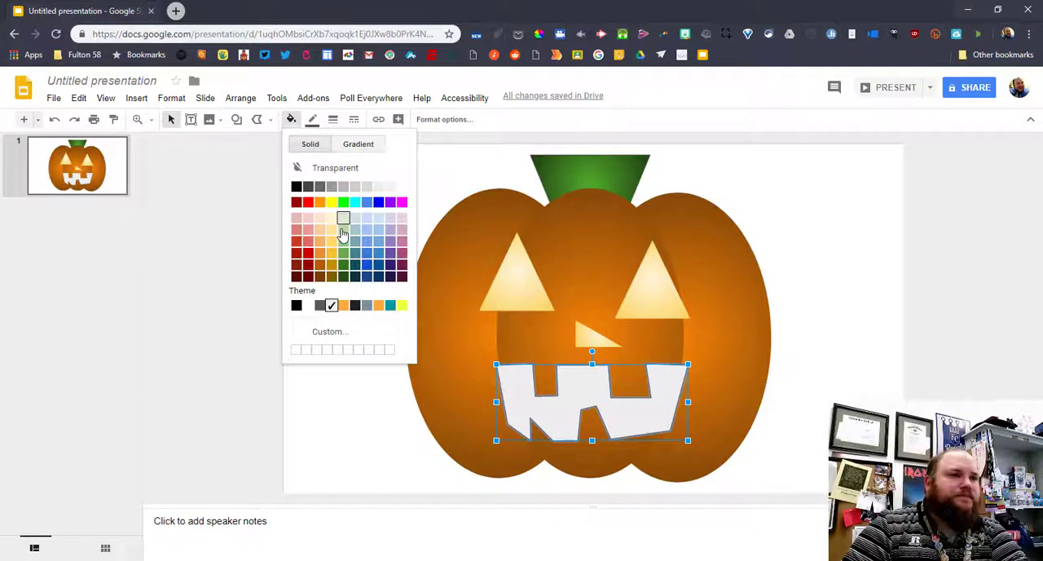
click(358, 143)
click(334, 234)
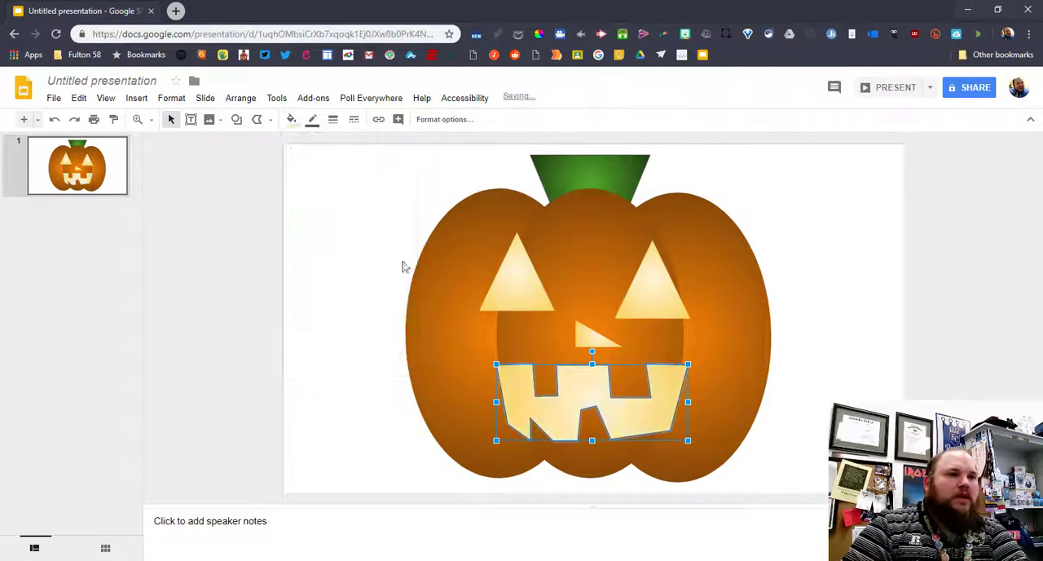
click(312, 119)
click(326, 145)
click(924, 371)
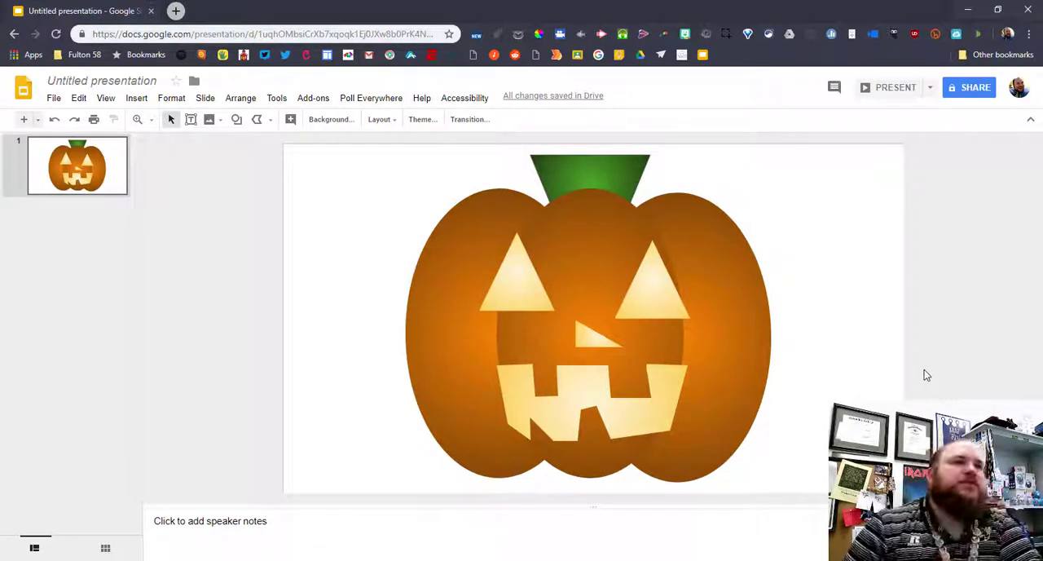
Search Google images for "forest" as the slide's background image
click(329, 121)
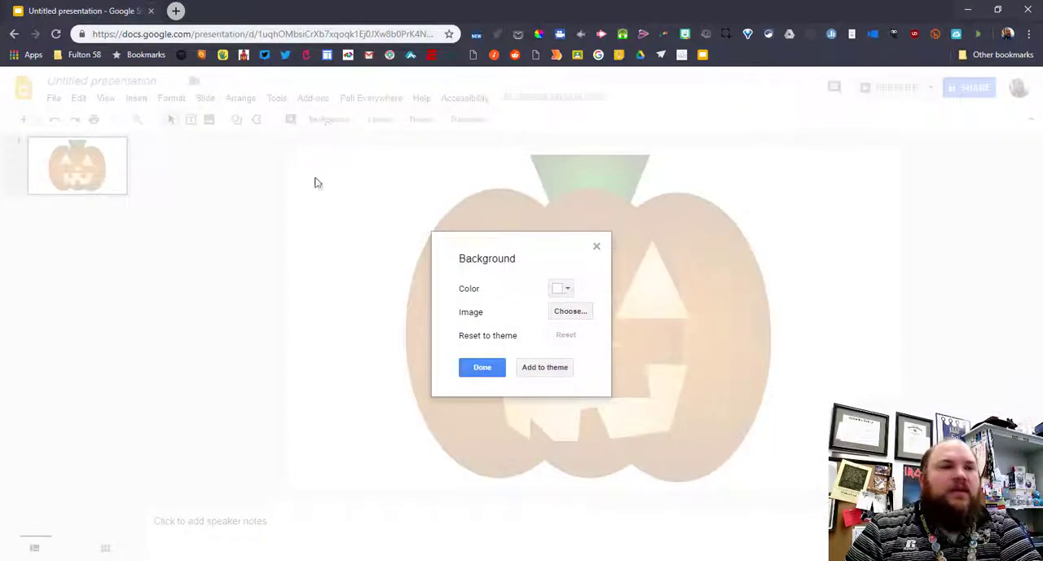
click(570, 312)
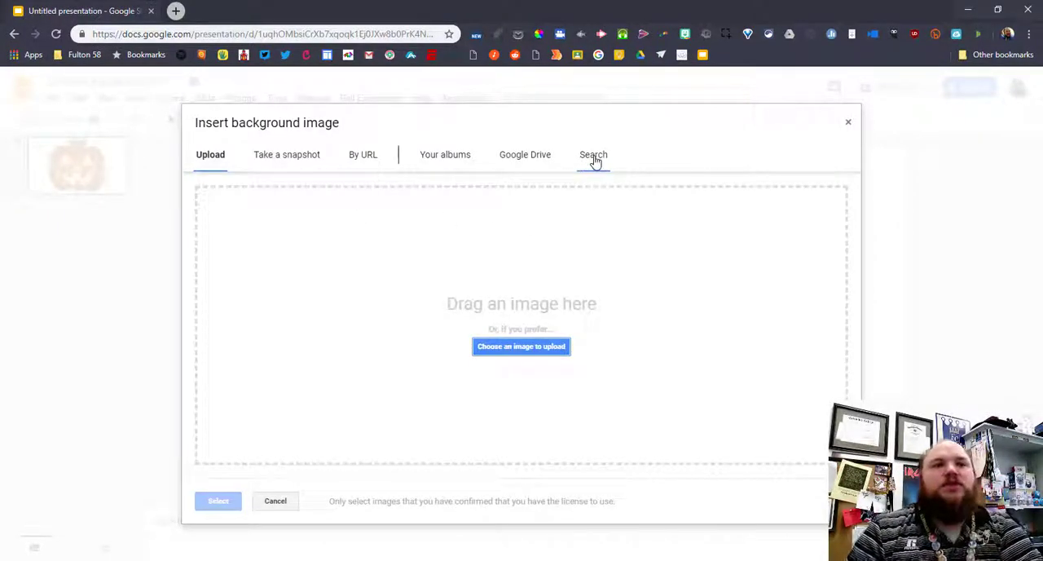
click(594, 157)
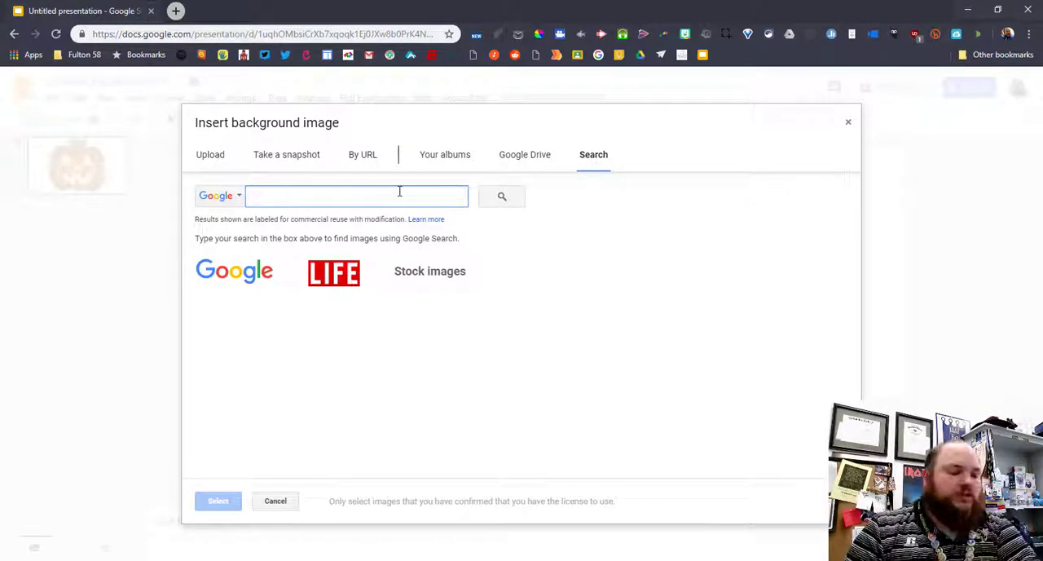
text(fores)
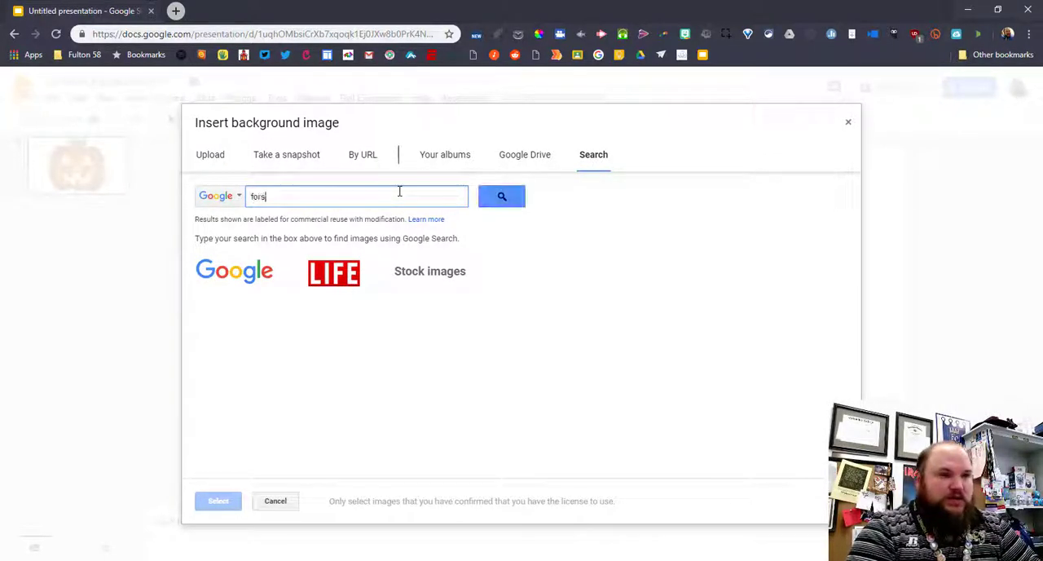
text(t)
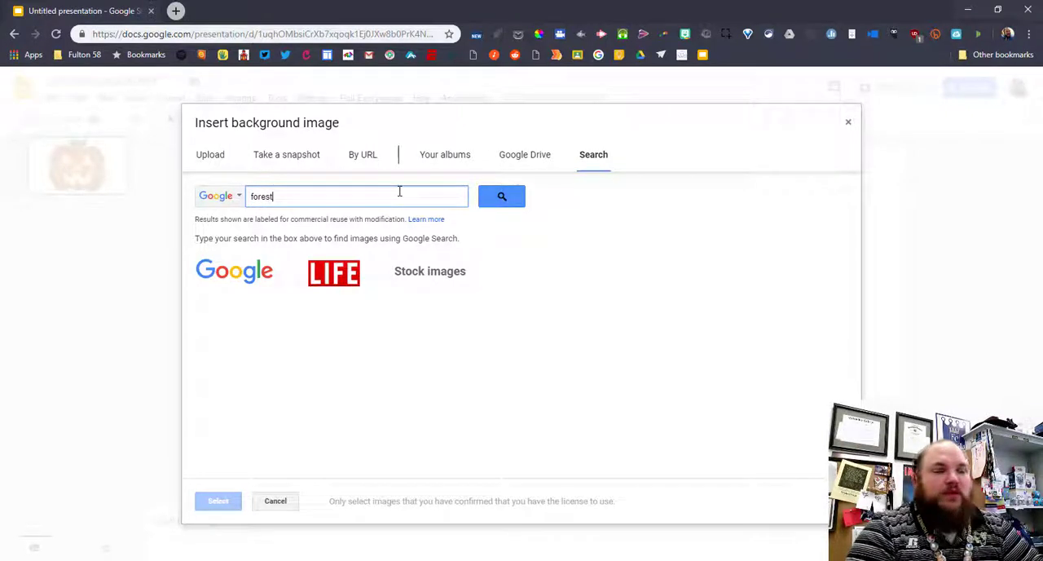
key(Return)
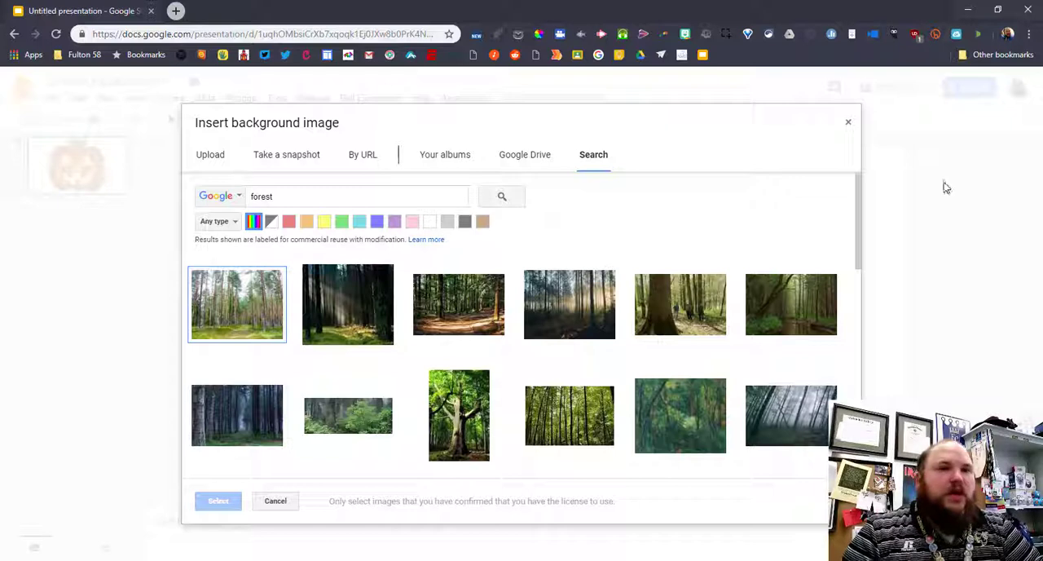
Apply the dark "Forest Landscape Autumn" photo from Pixabay as the slide background
drag(855, 202, 851, 259)
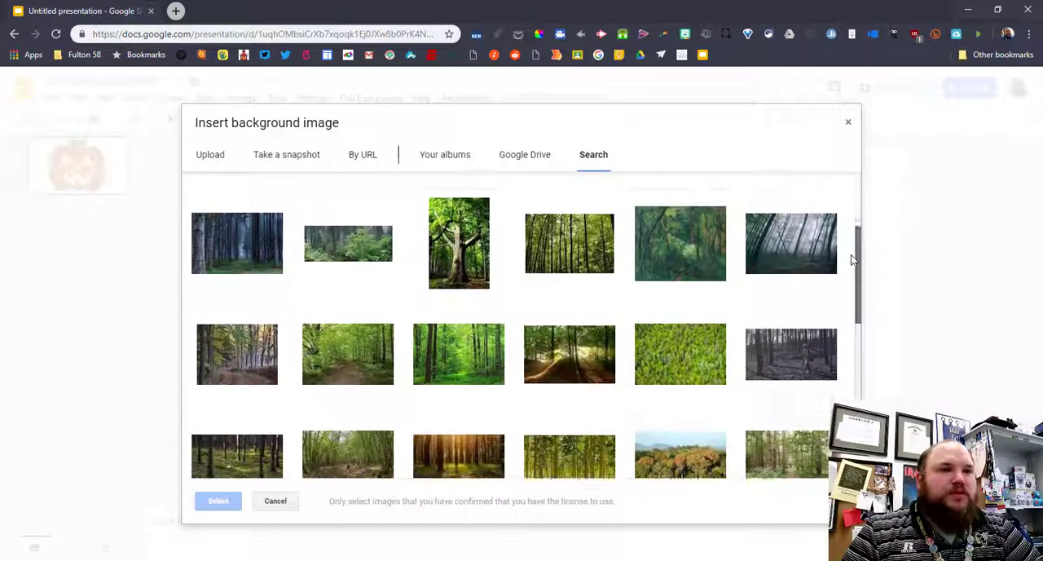
click(223, 258)
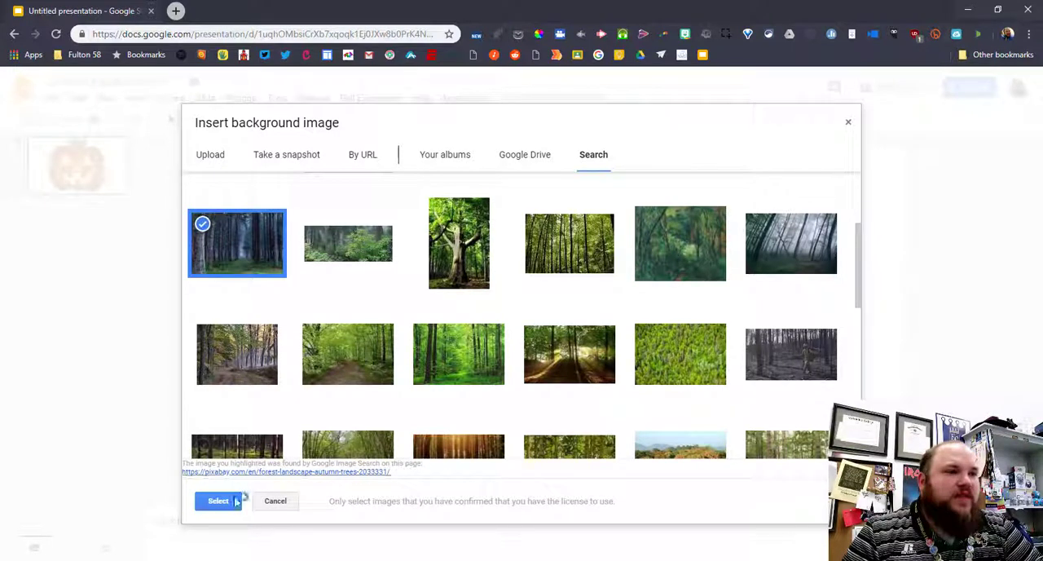
click(219, 500)
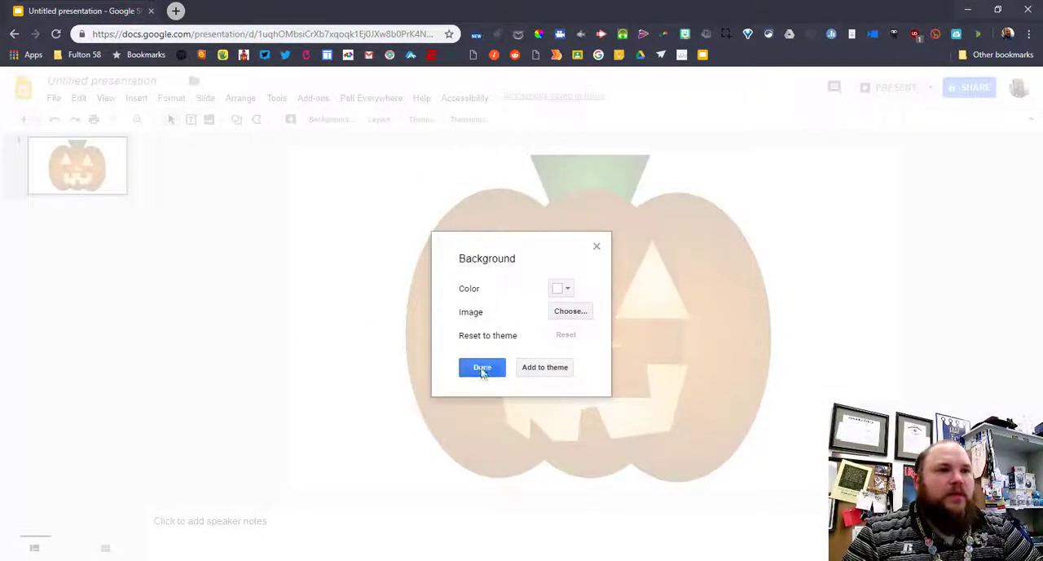
click(481, 367)
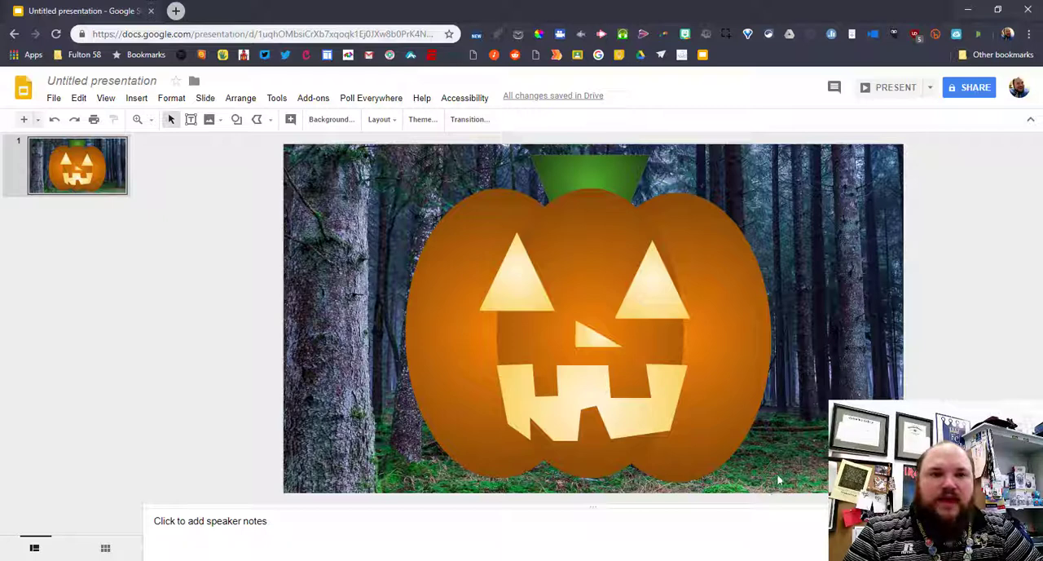
Select all the pumpkin's shapes, shrink them together to about half size, and move them to the slide's lower-right corner
drag(775, 474, 440, 232)
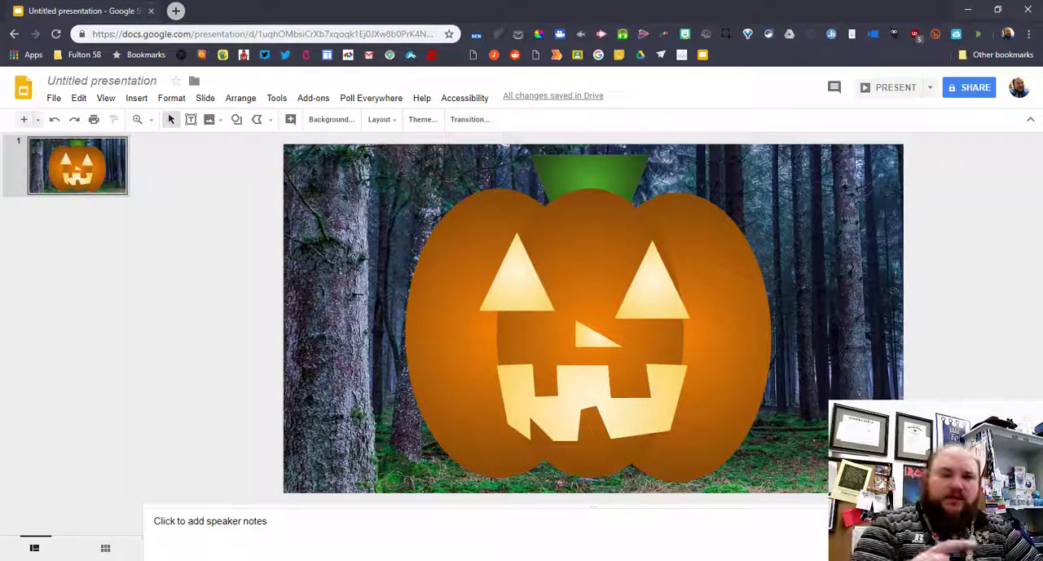
key(ctrl+a)
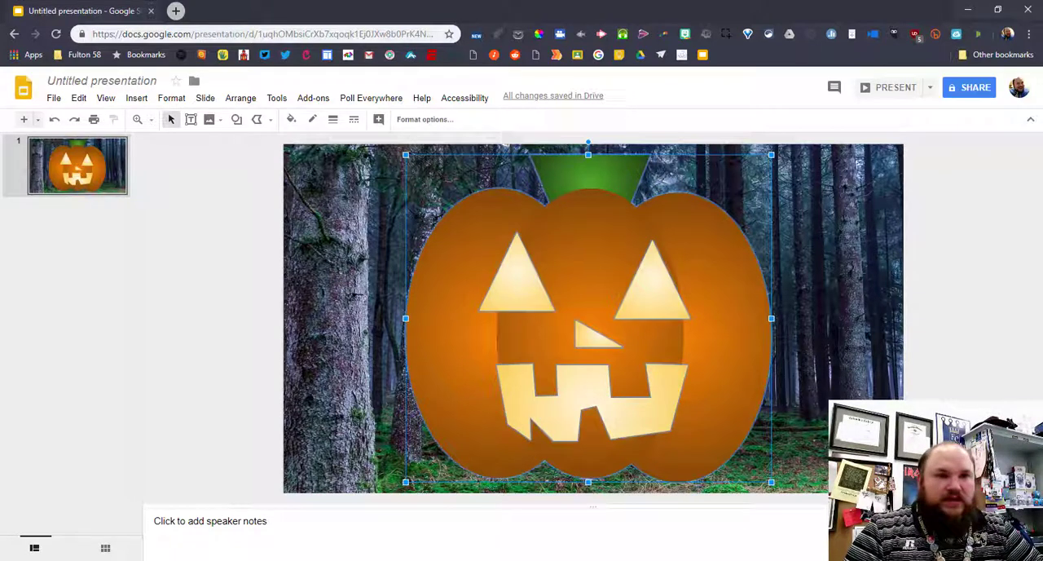
drag(405, 154, 584, 337)
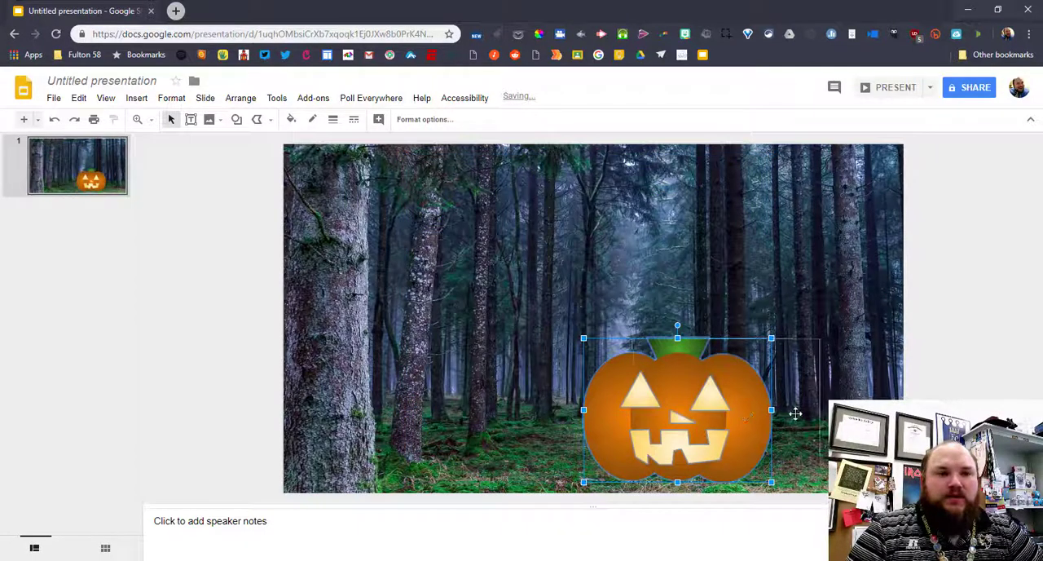
drag(745, 414, 816, 417)
key(Escape)
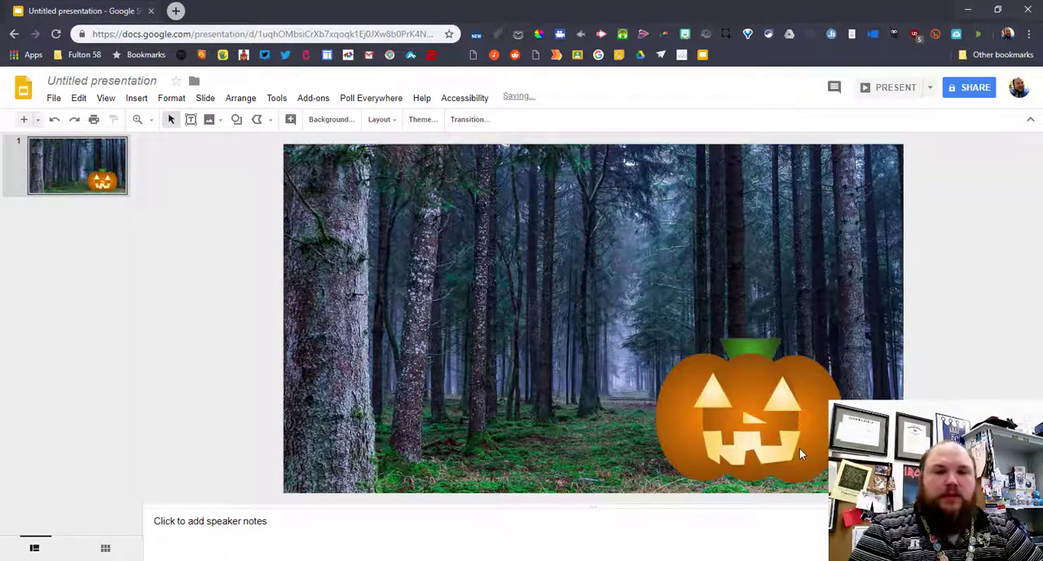